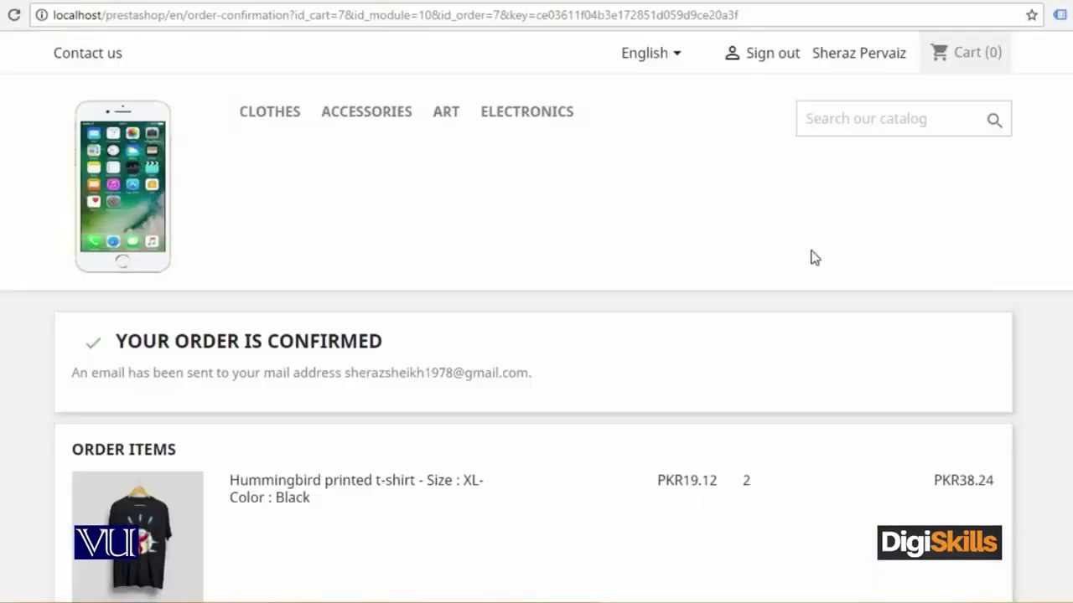
Step: Scroll the Orders list to find order SXYKOJWYM awaiting check payment at the top
scroll(600, 331, down, 7)
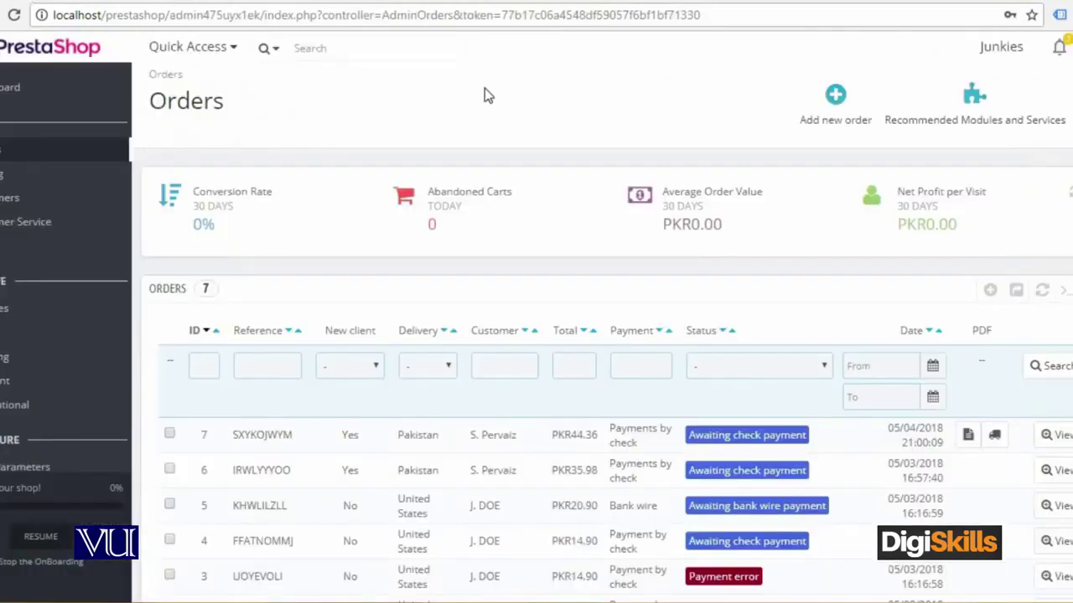
right_click(471, 89)
click(507, 143)
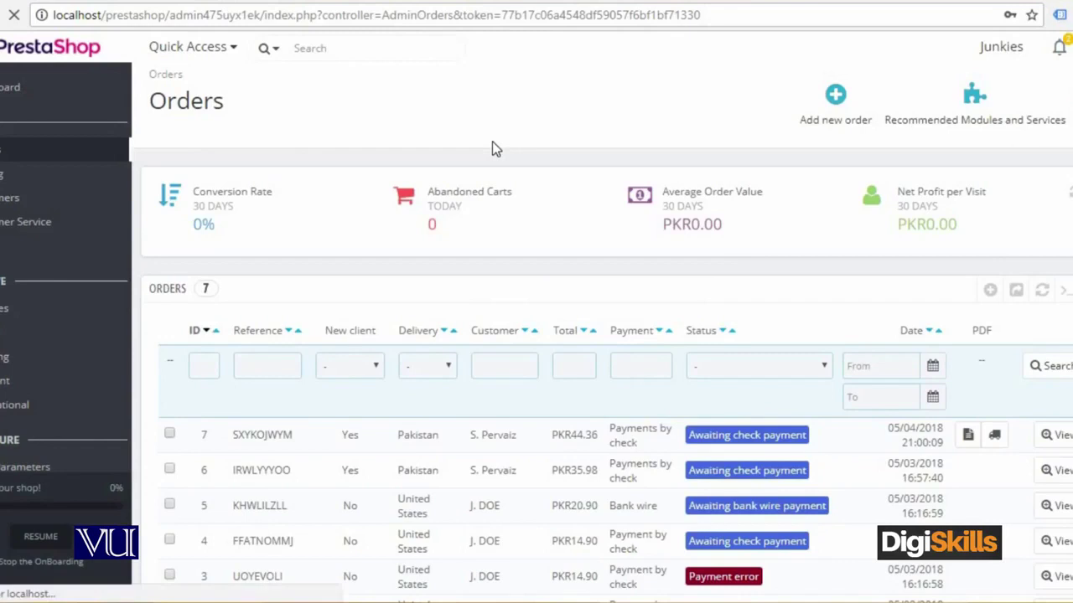
scroll(492, 148, down, 1)
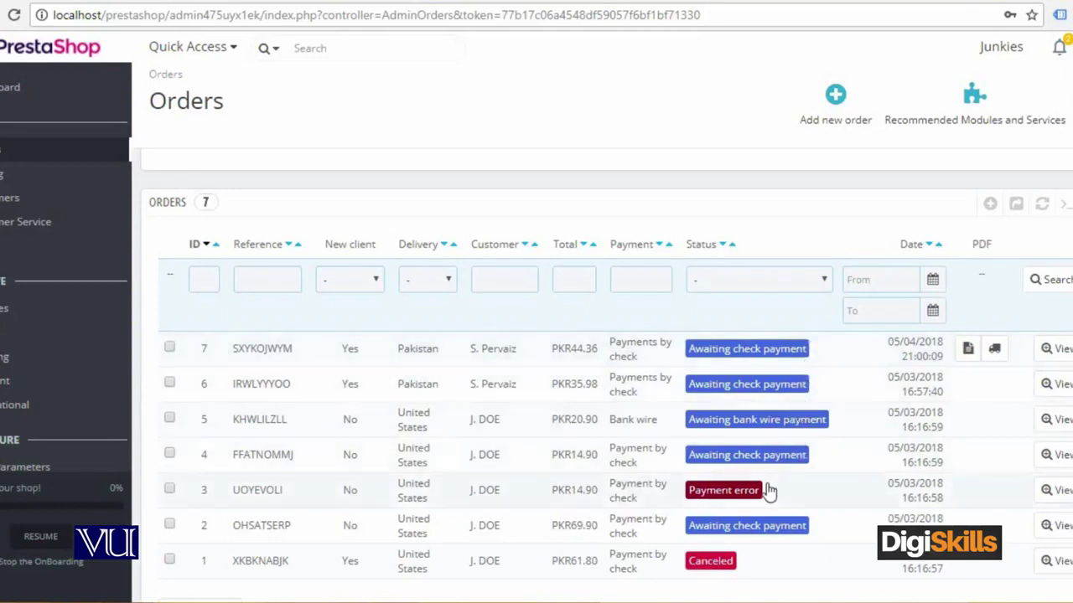
scroll(769, 492, down, 3)
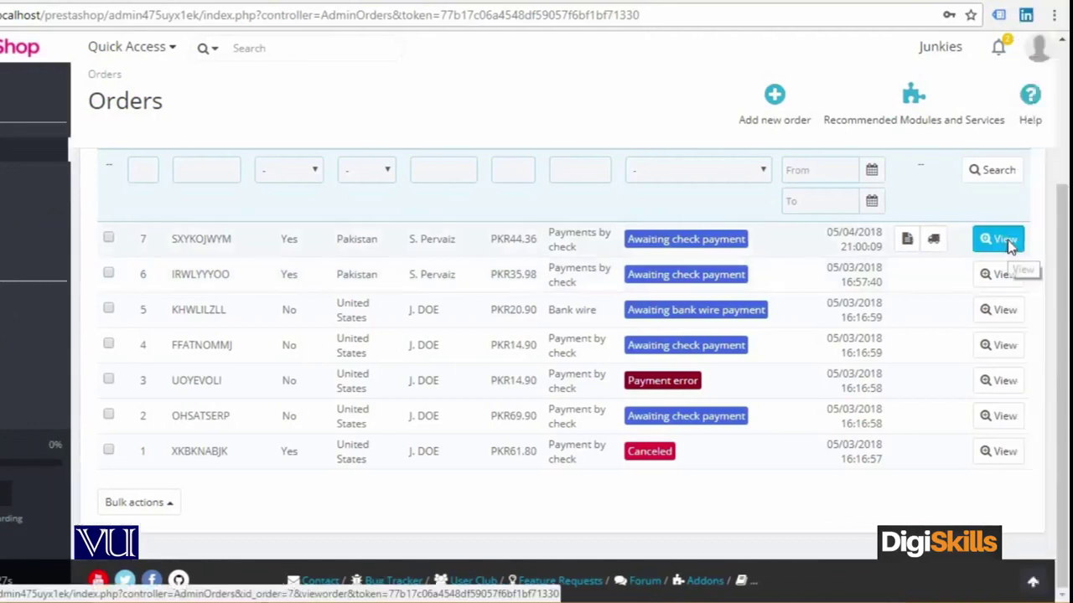
Step: View order #7 (SXYKOJWYM) and review its status history, shipping and invoice address
click(1008, 241)
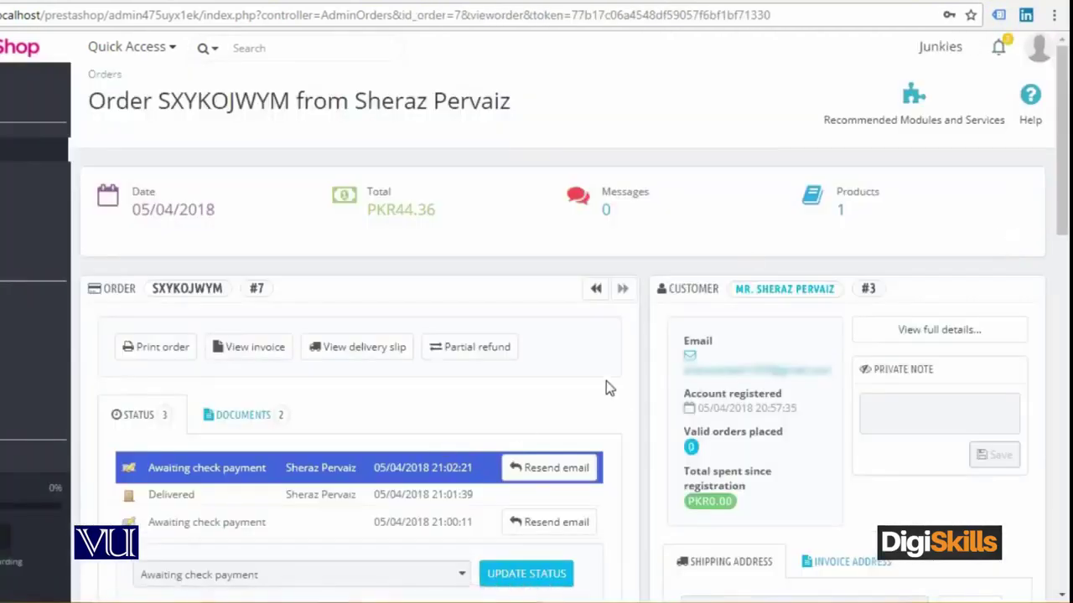
scroll(612, 372, down, 1)
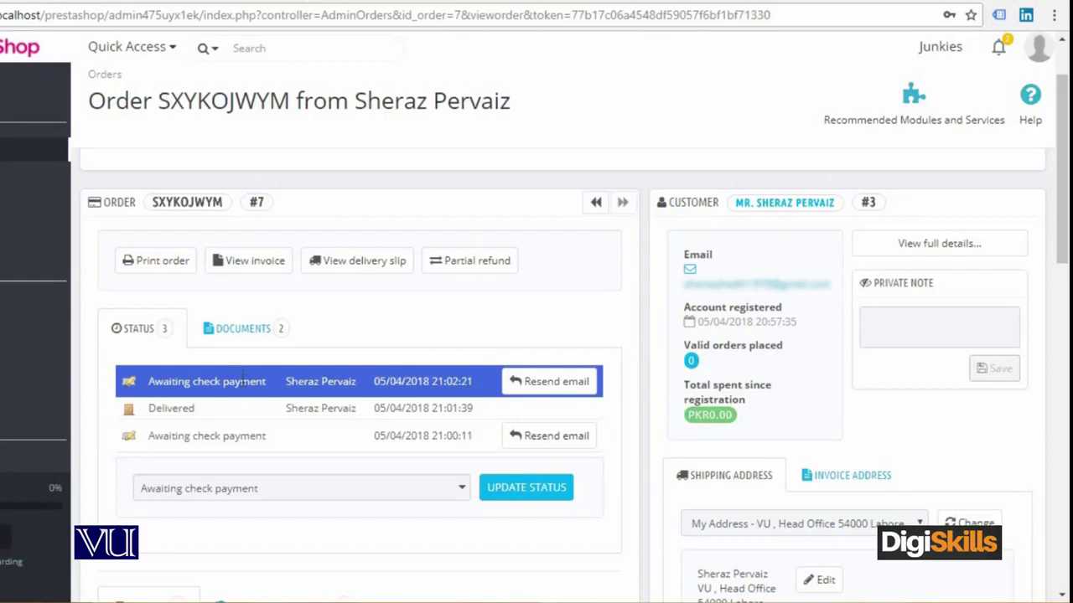
scroll(246, 377, down, 2)
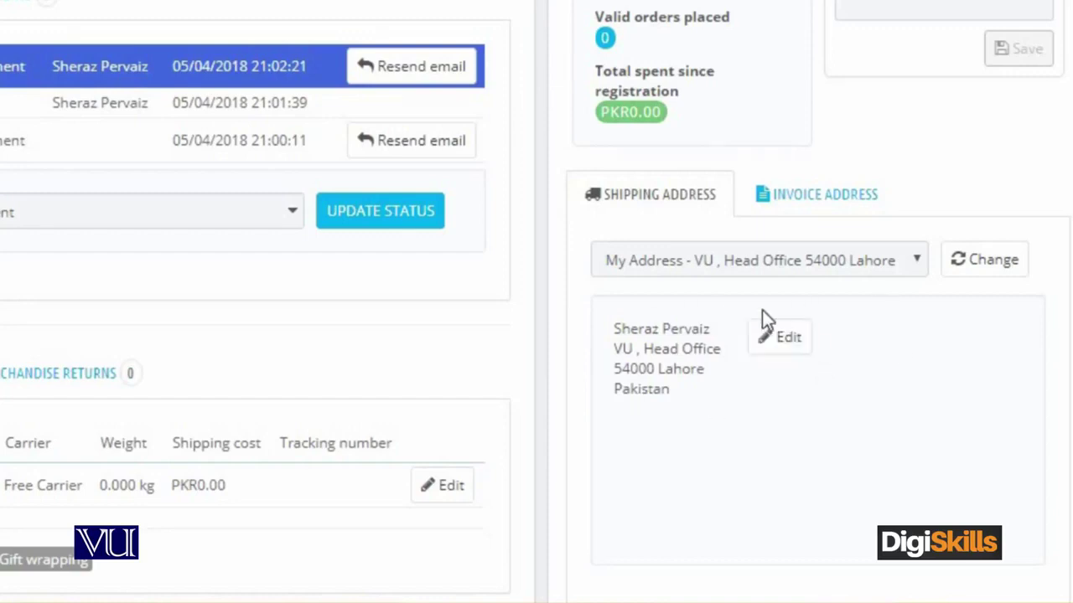
click(867, 206)
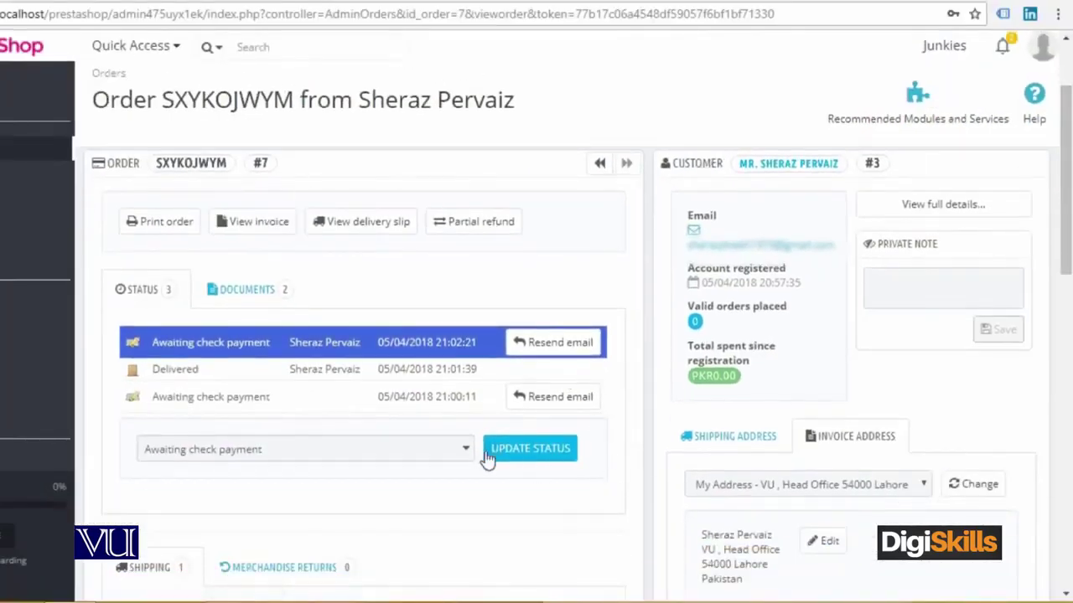
scroll(486, 438, down, 3)
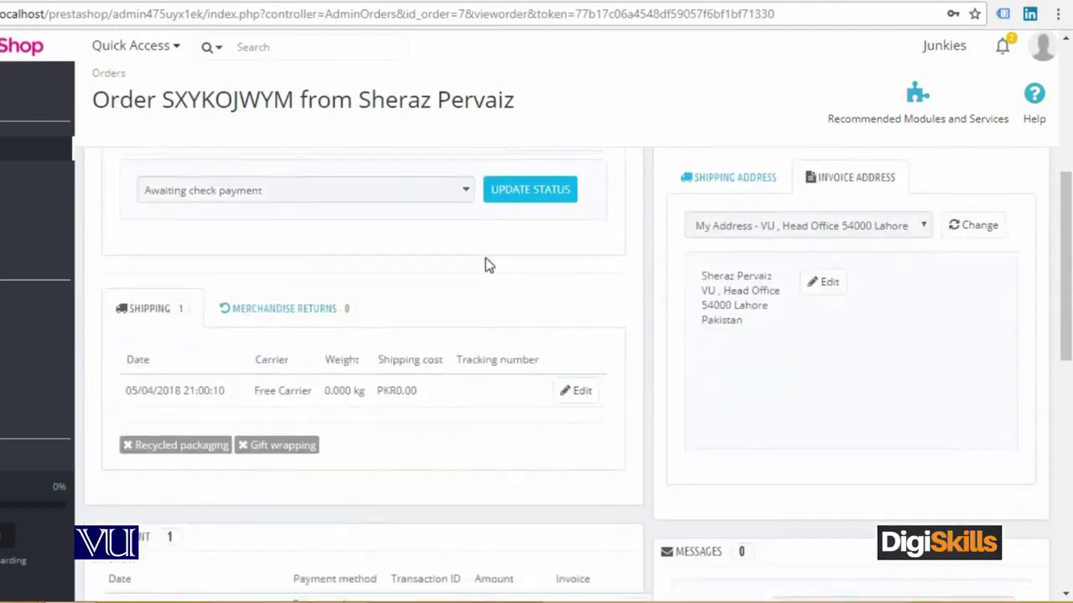
click(461, 193)
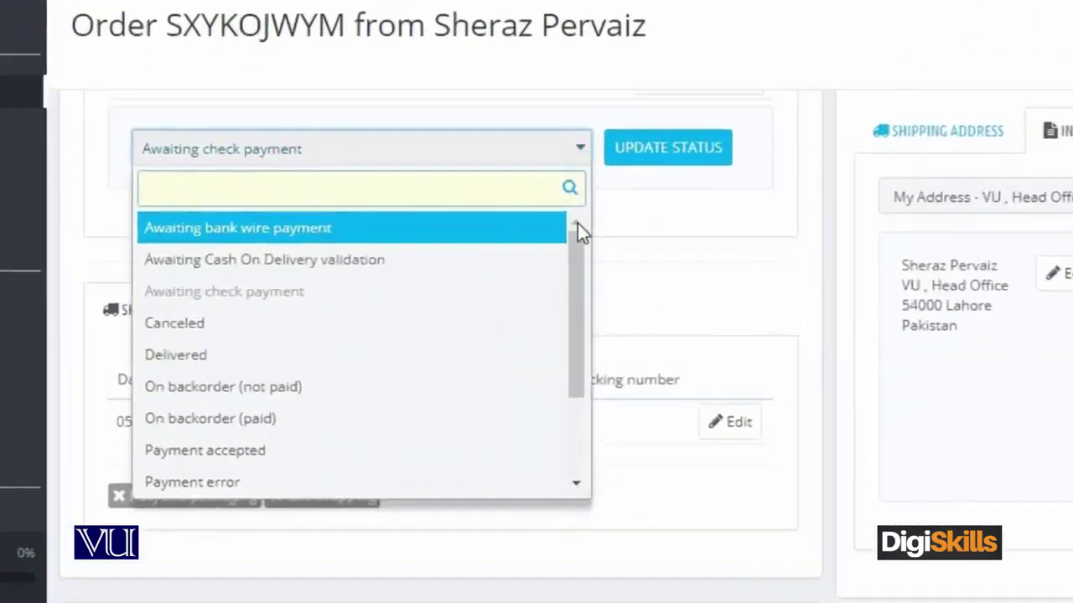
drag(579, 285, 579, 239)
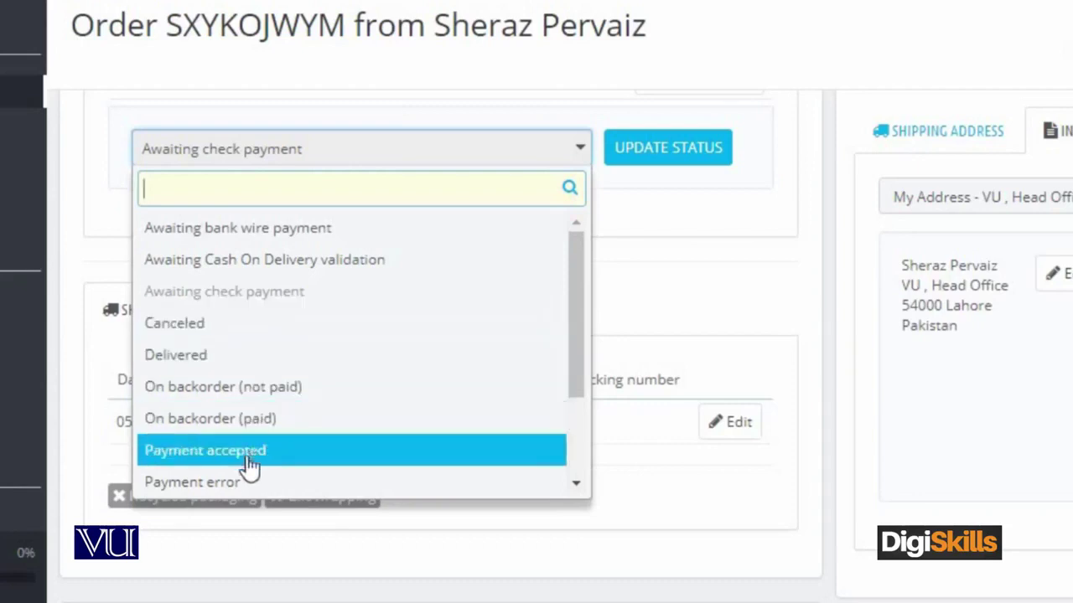
drag(575, 342, 586, 457)
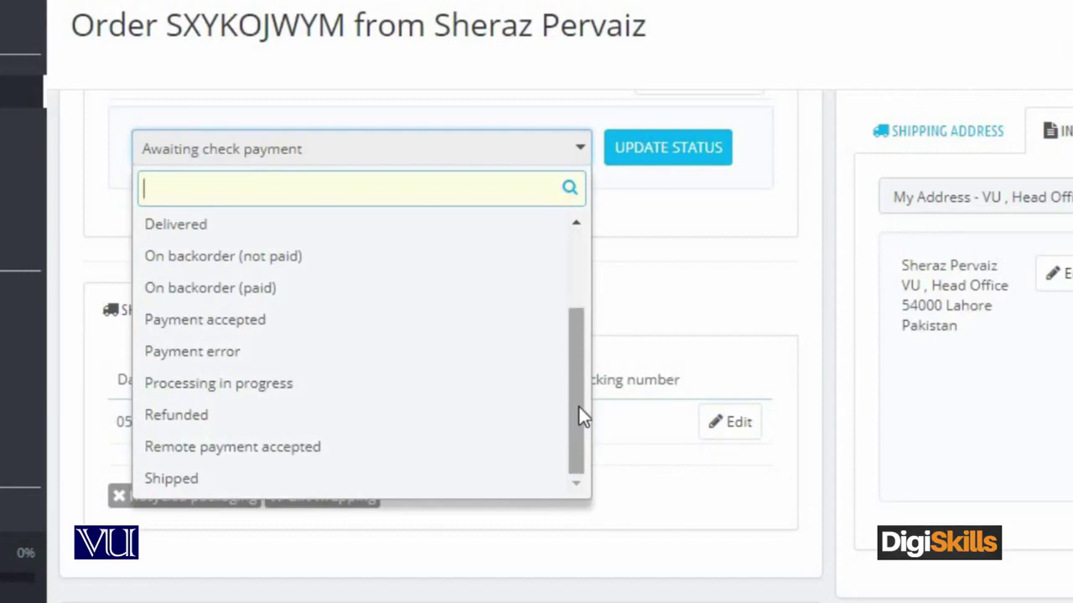
click(813, 283)
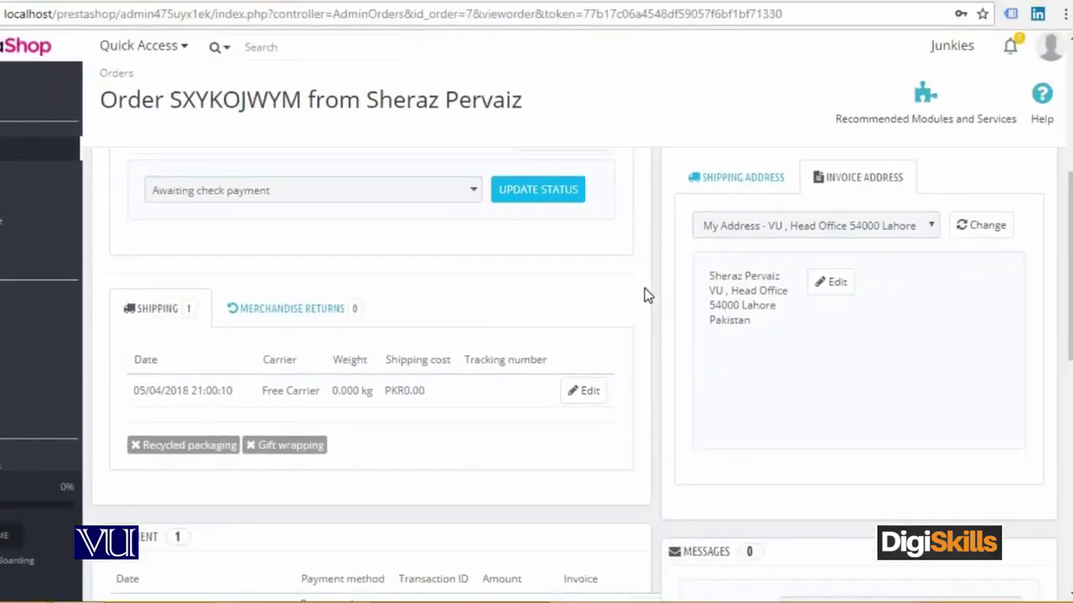
Step: Change order SXYKOJWYM's status from Awaiting check payment to Payment accepted
scroll(645, 295, up, 3)
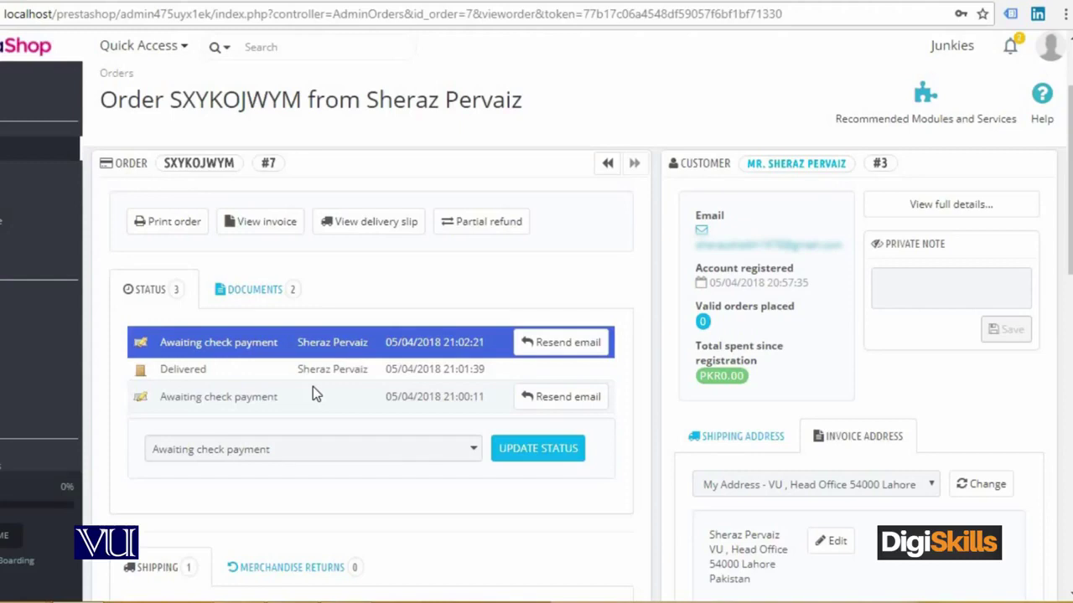
scroll(313, 389, down, 1)
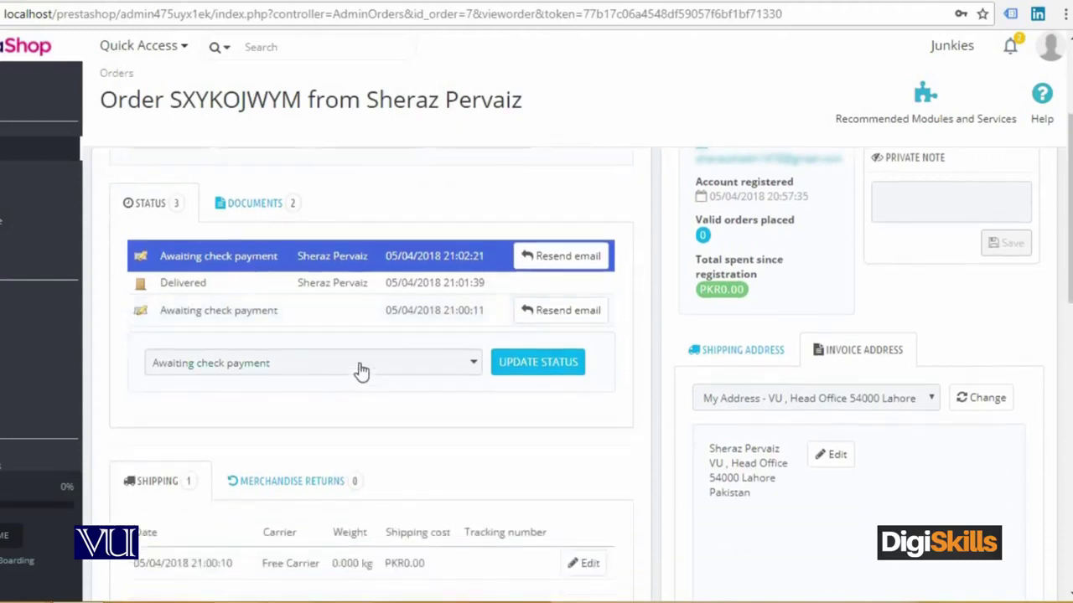
click(360, 372)
scroll(366, 371, down, 2)
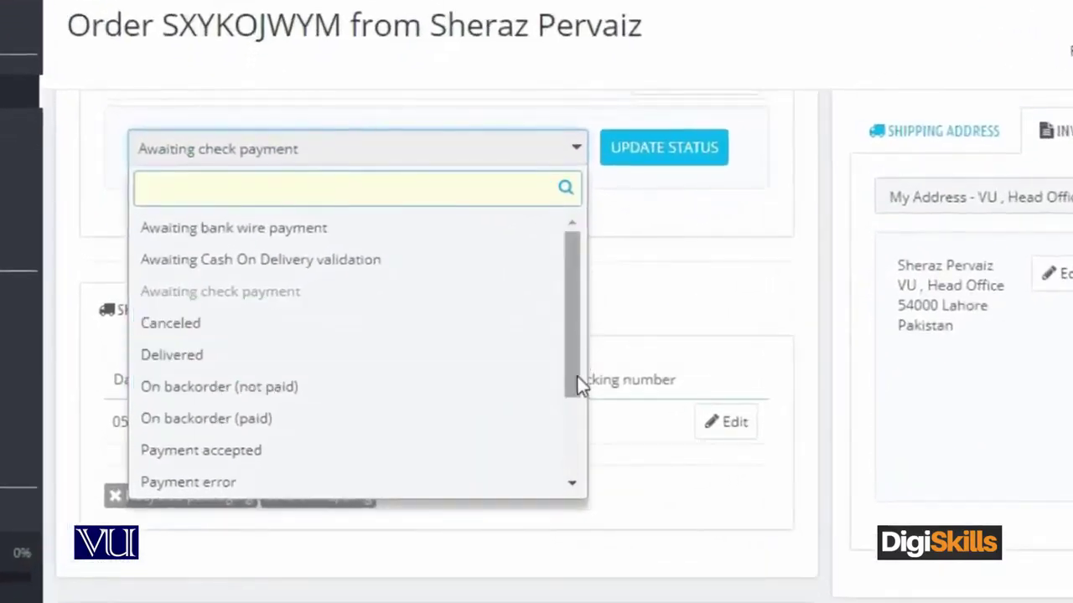
scroll(579, 393, down, 3)
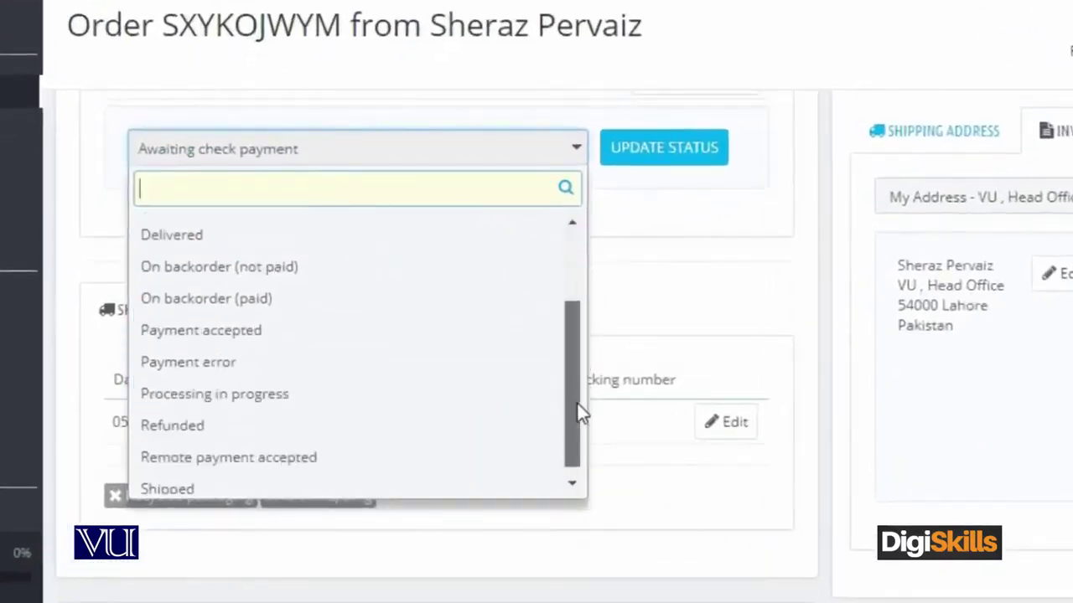
click(324, 336)
click(675, 147)
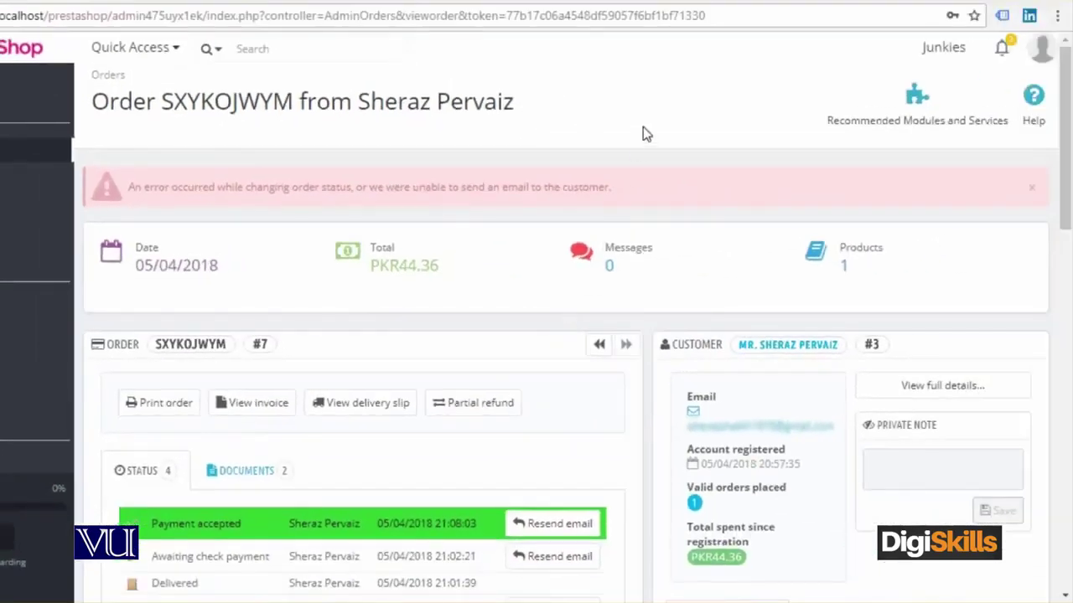
Step: Update order SXYKOJWYM's status from Payment accepted to Shipped
scroll(644, 134, down, 2)
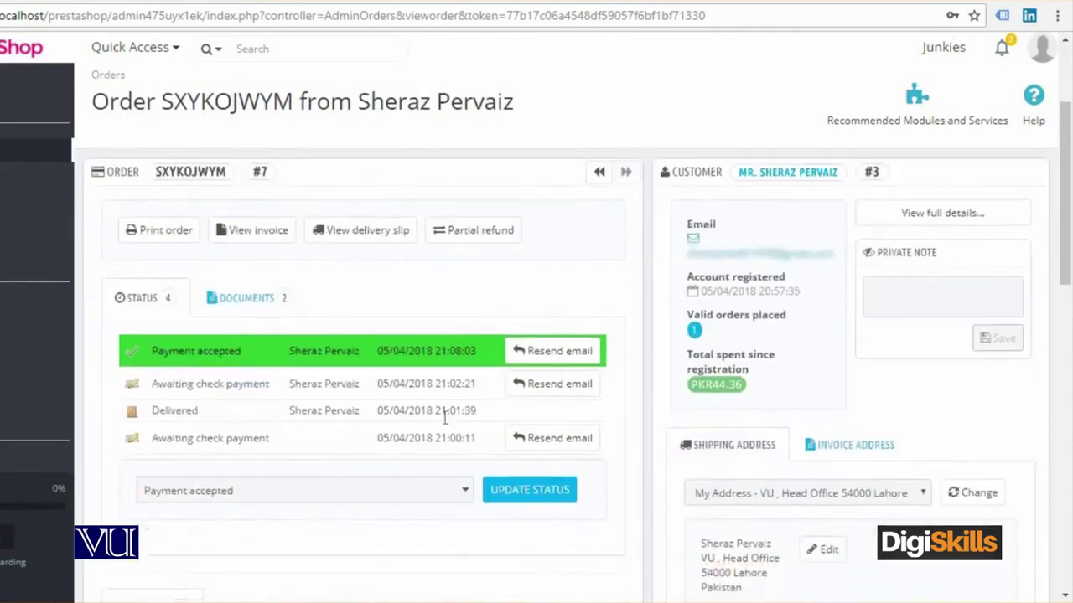
click(466, 491)
scroll(460, 390, down, 2)
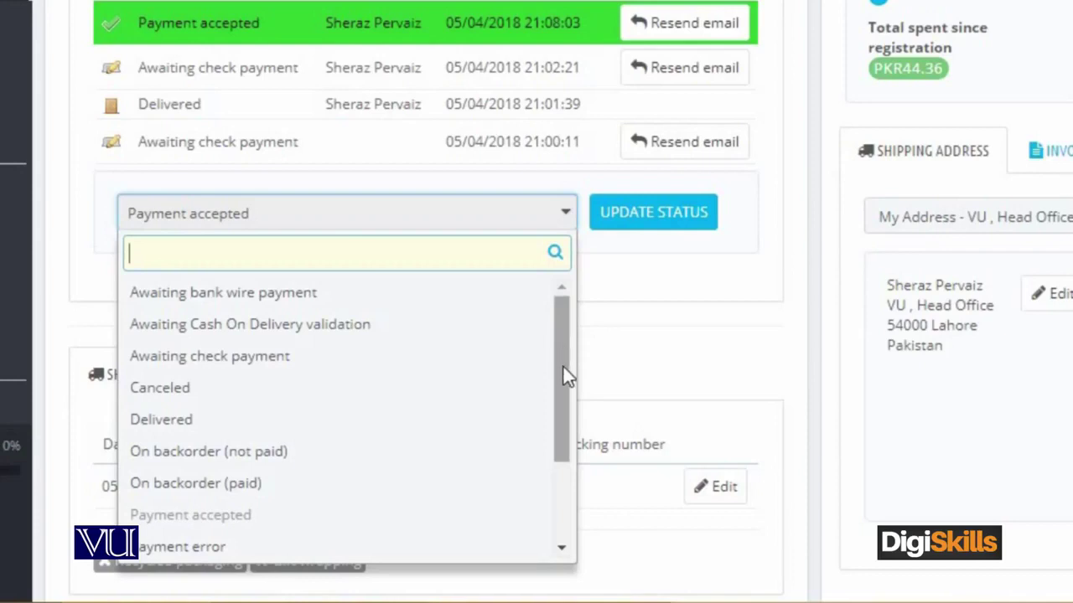
drag(463, 437, 463, 477)
drag(566, 432, 565, 461)
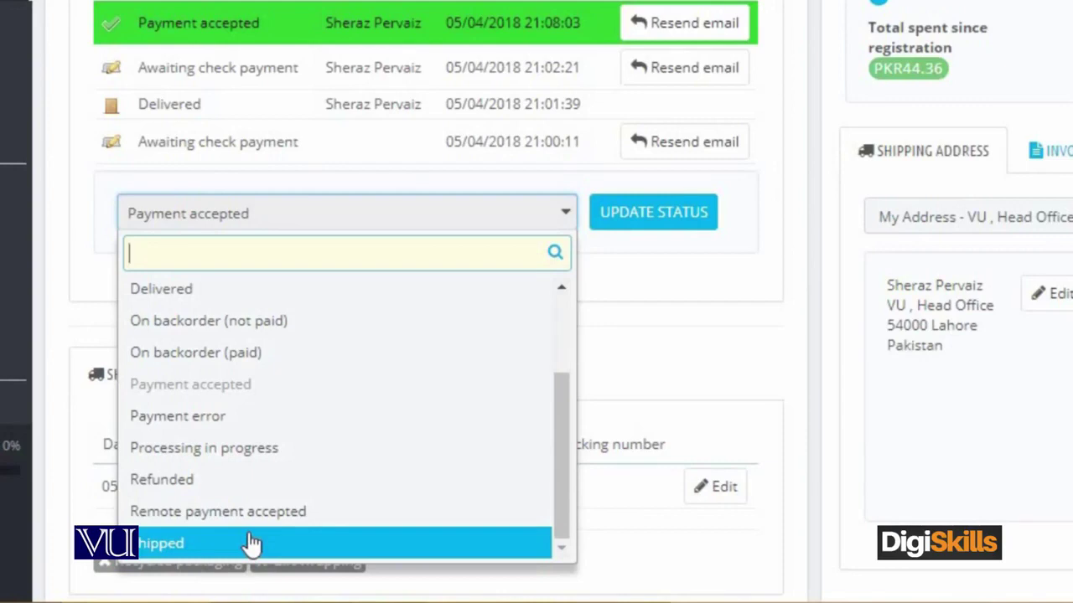
click(671, 225)
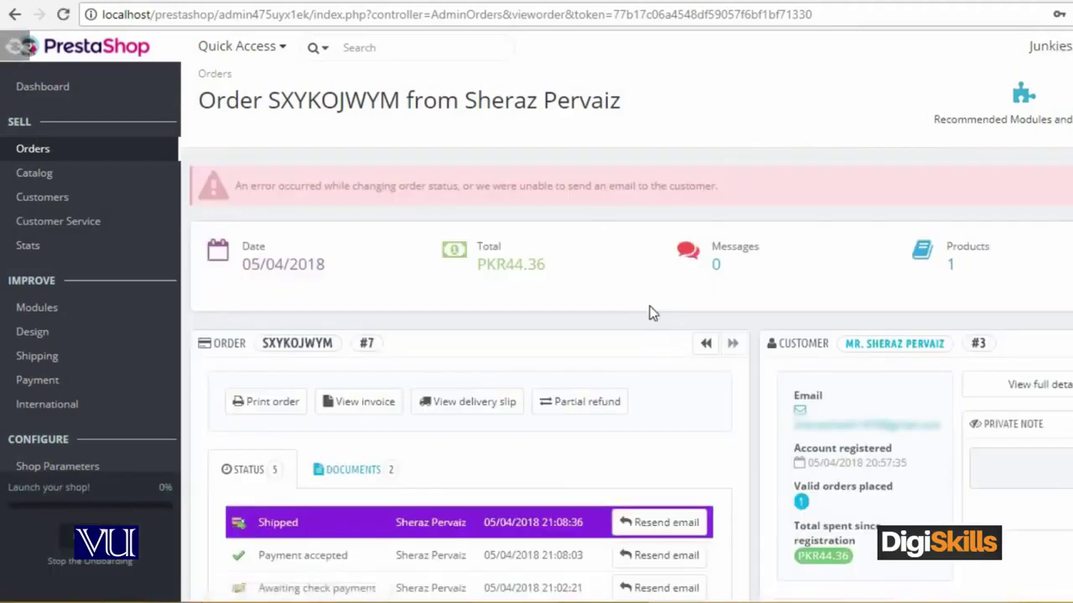
scroll(651, 310, down, 2)
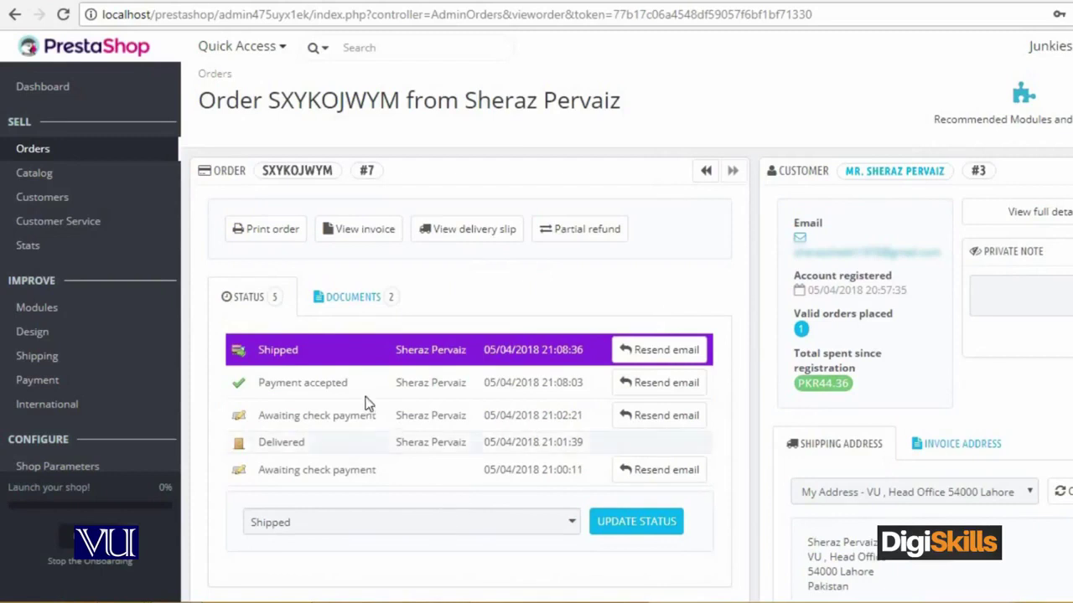
scroll(586, 408, up, 2)
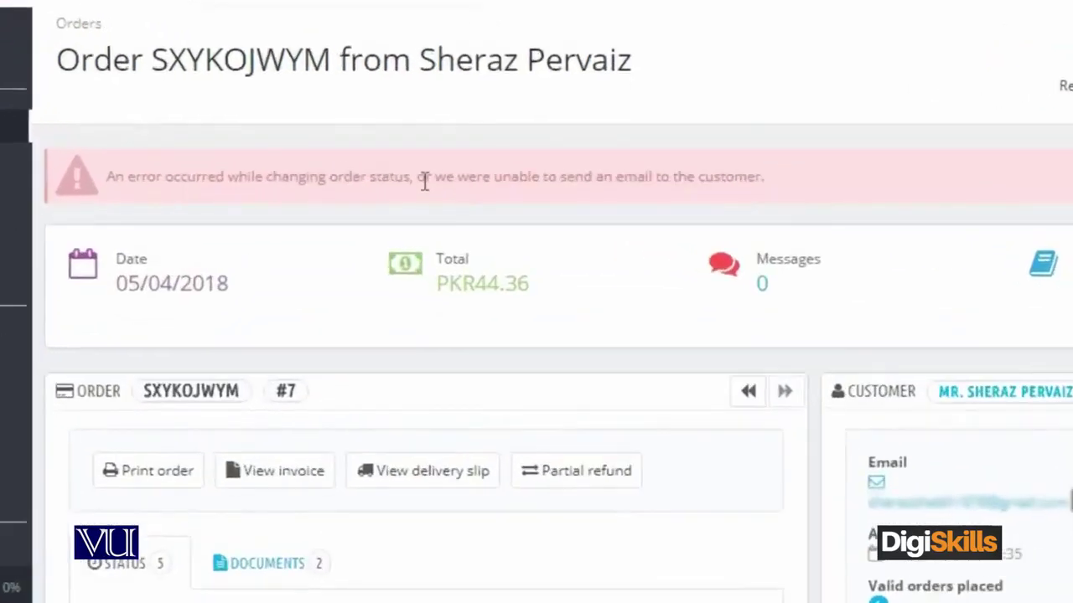
drag(419, 177, 765, 178)
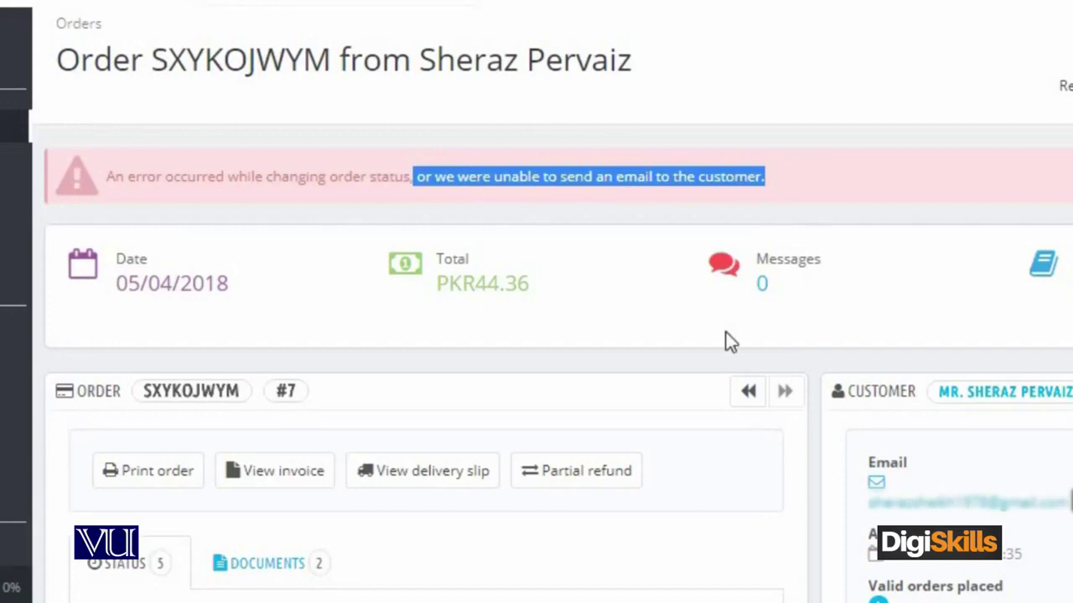
scroll(726, 332, down, 4)
scroll(728, 339, down, 1)
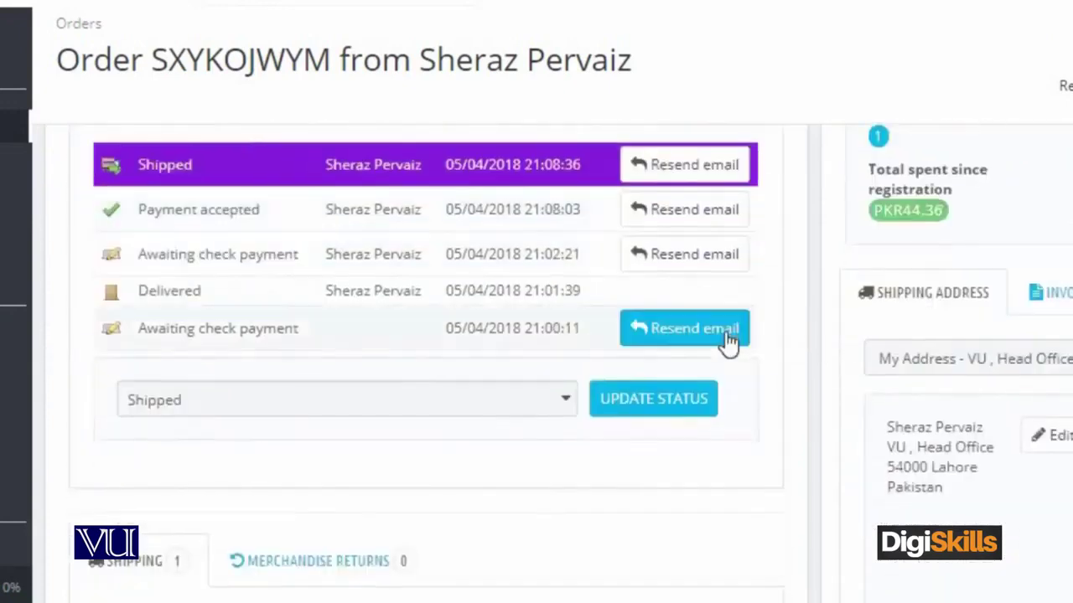
scroll(746, 373, down, 1)
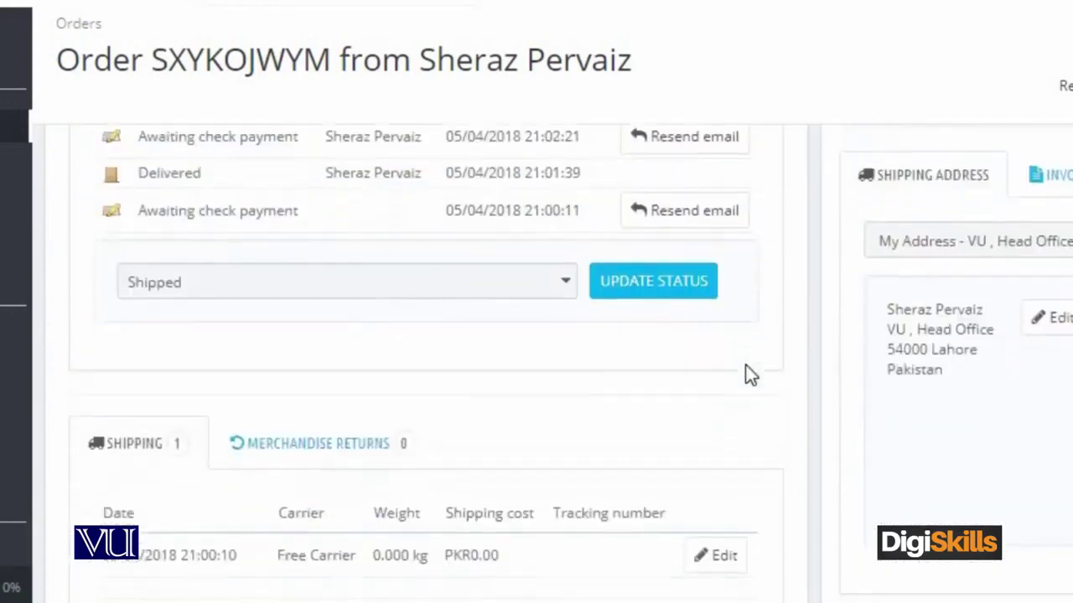
click(591, 286)
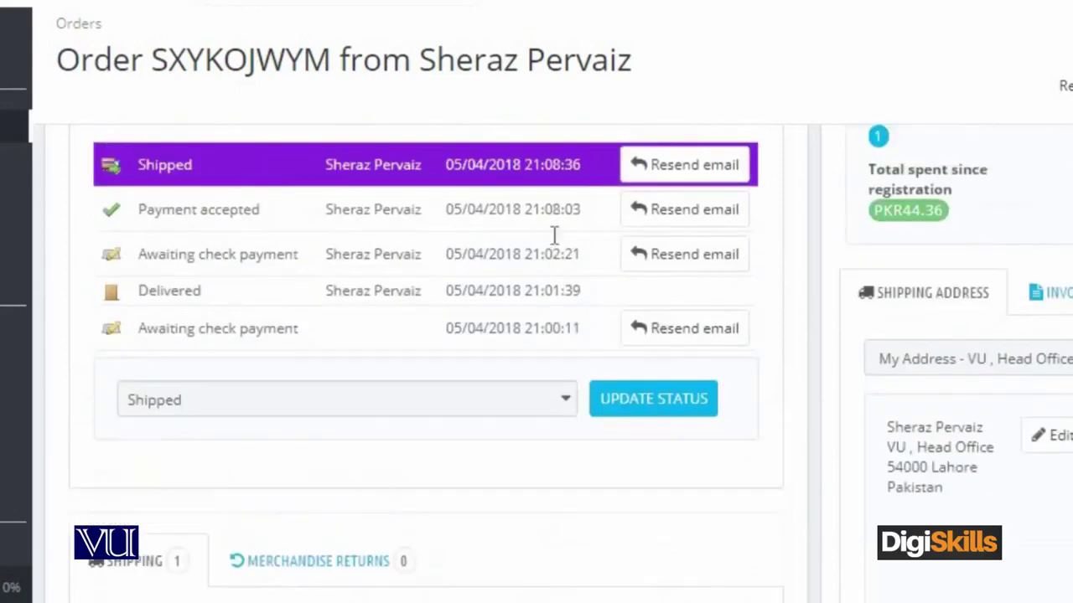
Step: Update order SXYKOJWYM's status from Shipped to Delivered
click(311, 405)
scroll(377, 402, down, 2)
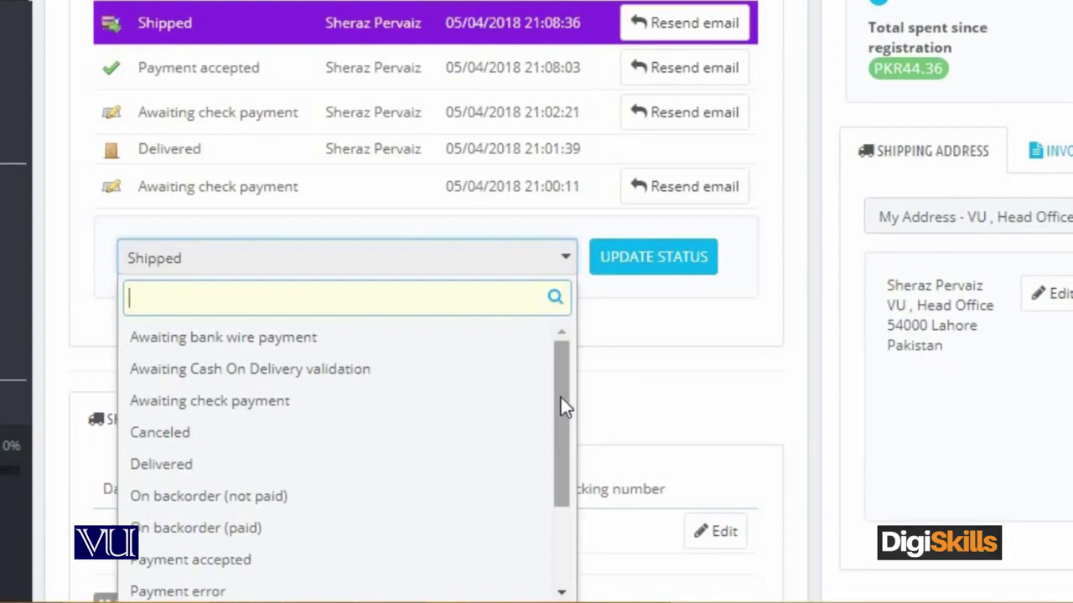
click(428, 462)
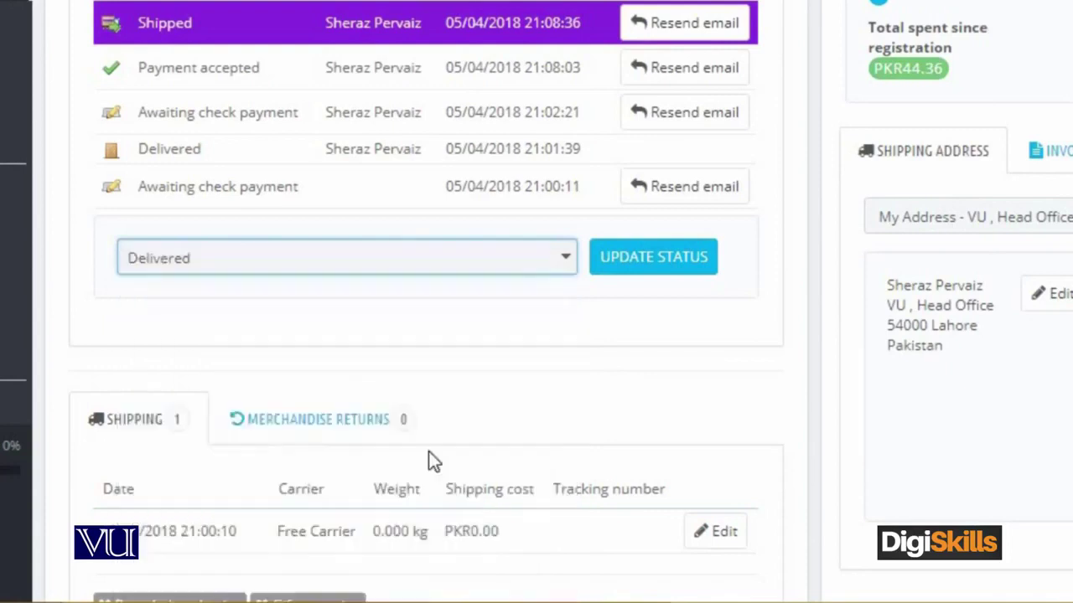
click(694, 268)
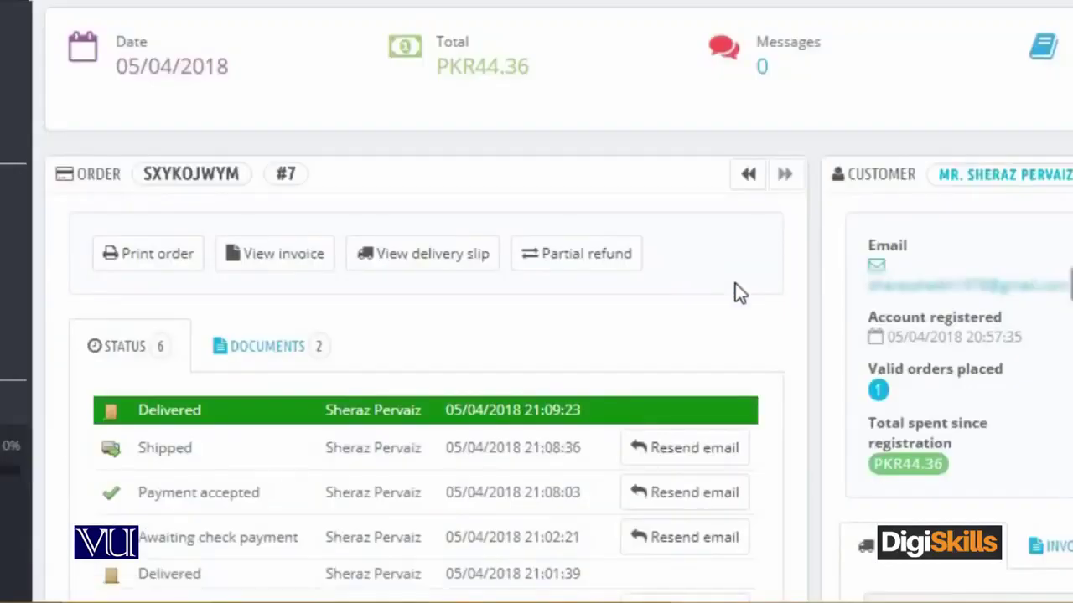
scroll(735, 289, down, 3)
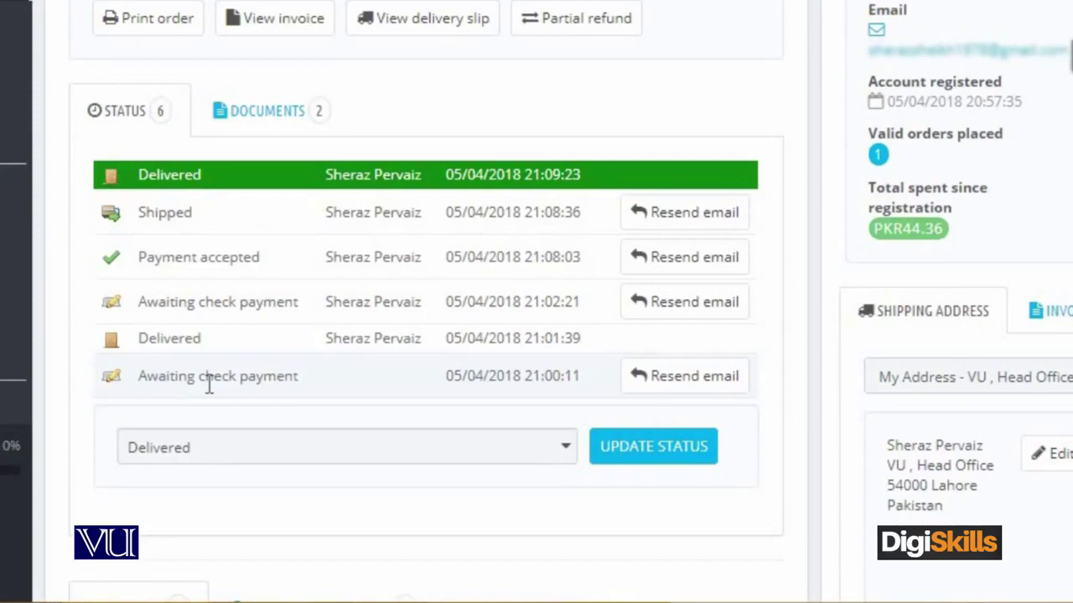
click(280, 113)
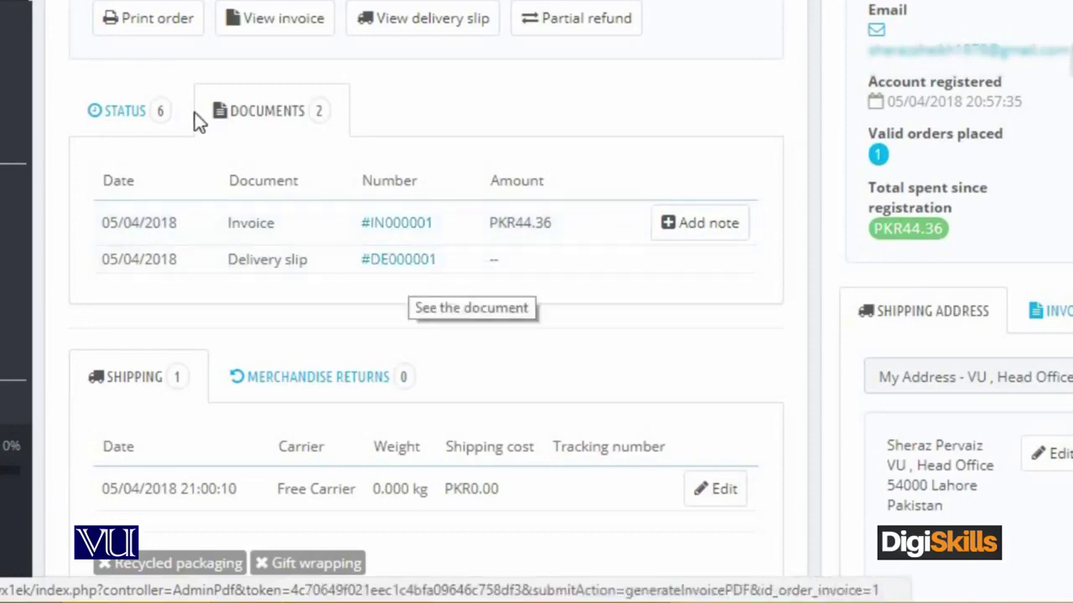
click(124, 111)
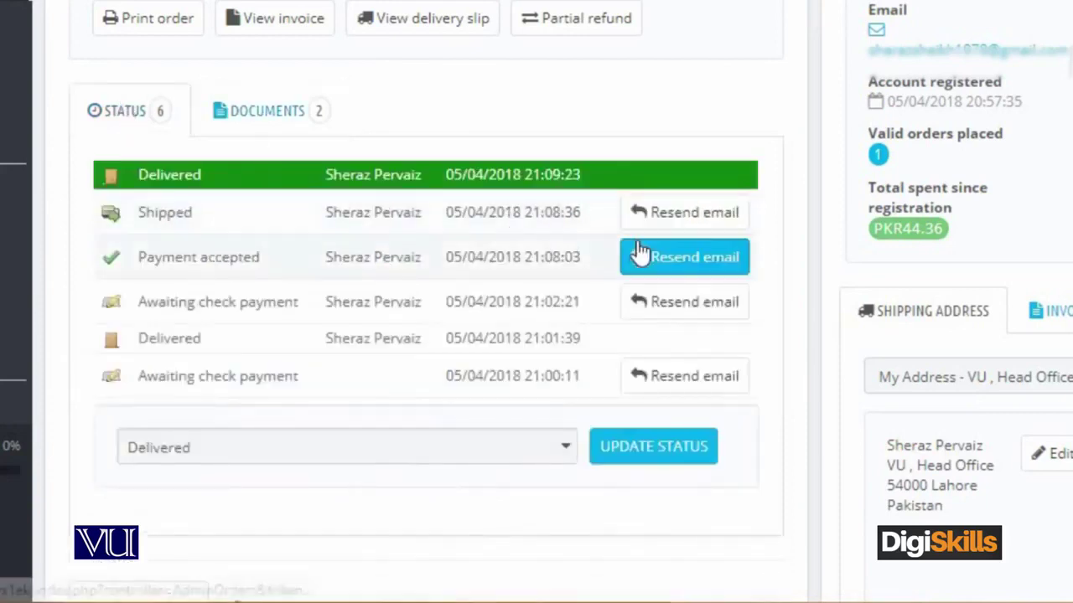